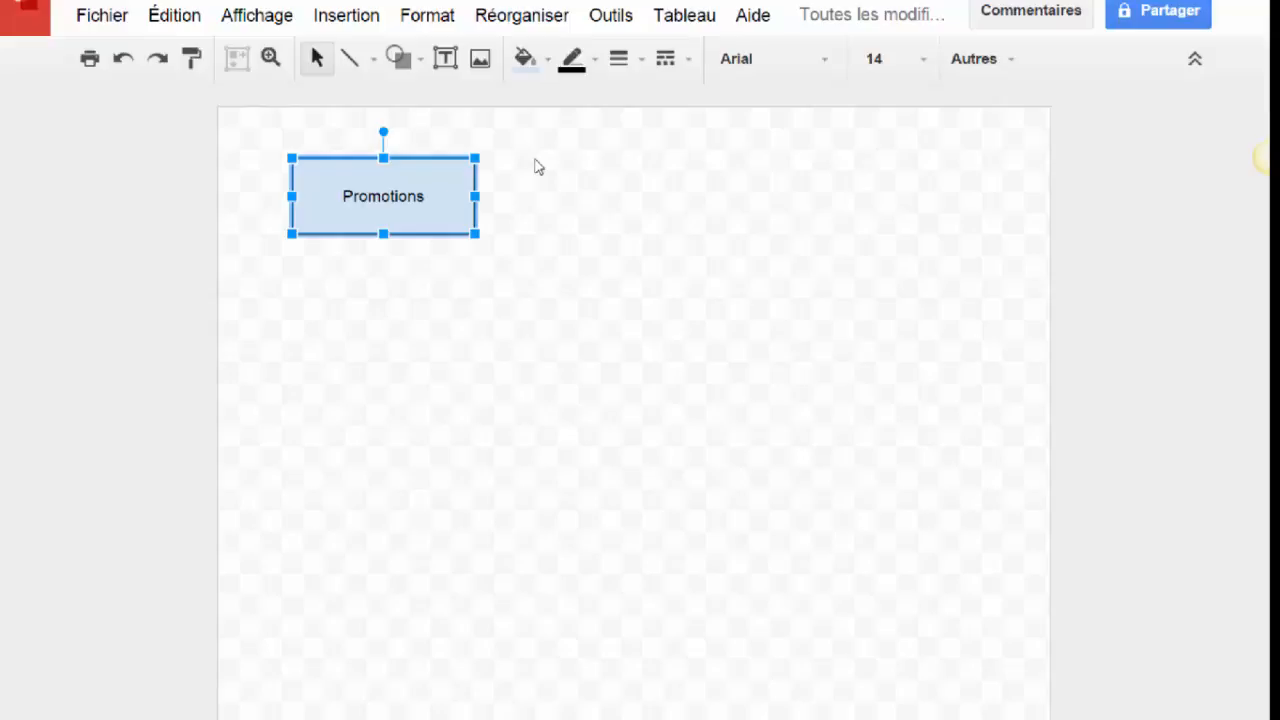
- Extend the Promotions box's label to read "Promotions Ponctuelles", with Ponctuelles on a second line
key("ctrl+minus")
key("ctrl+minus")
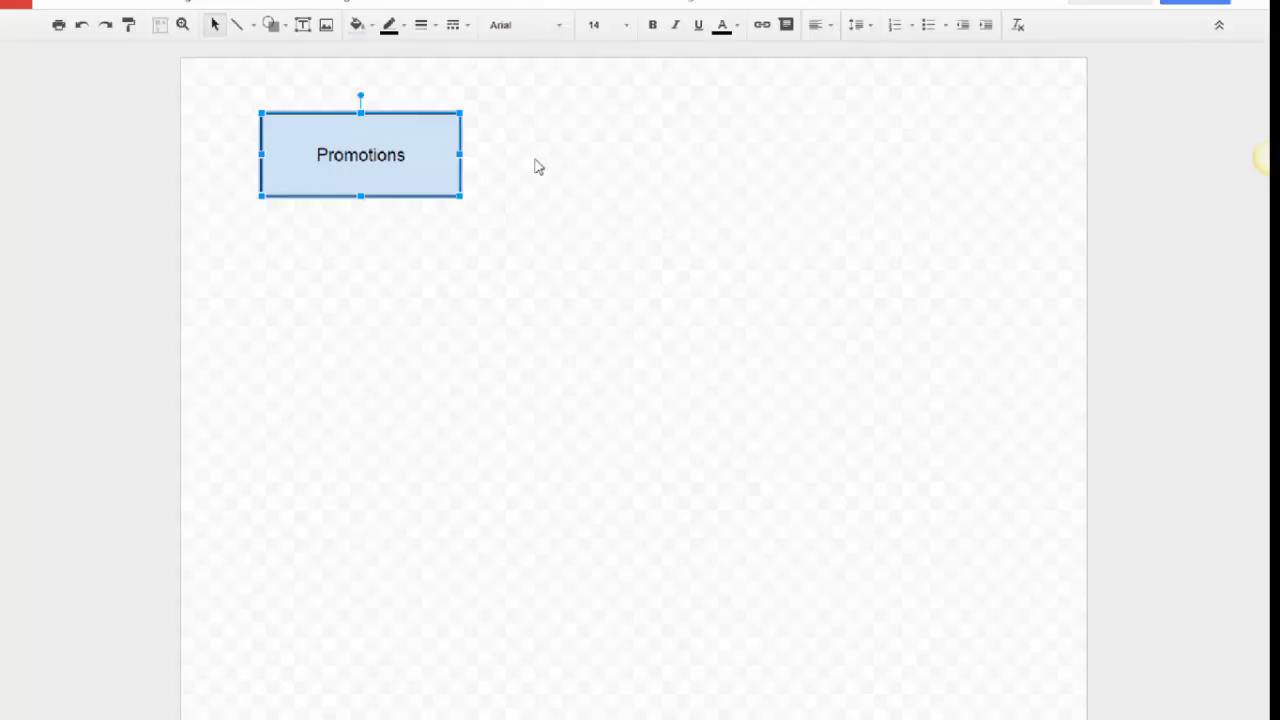
left_click(436, 160)
type("Ponctuelles")
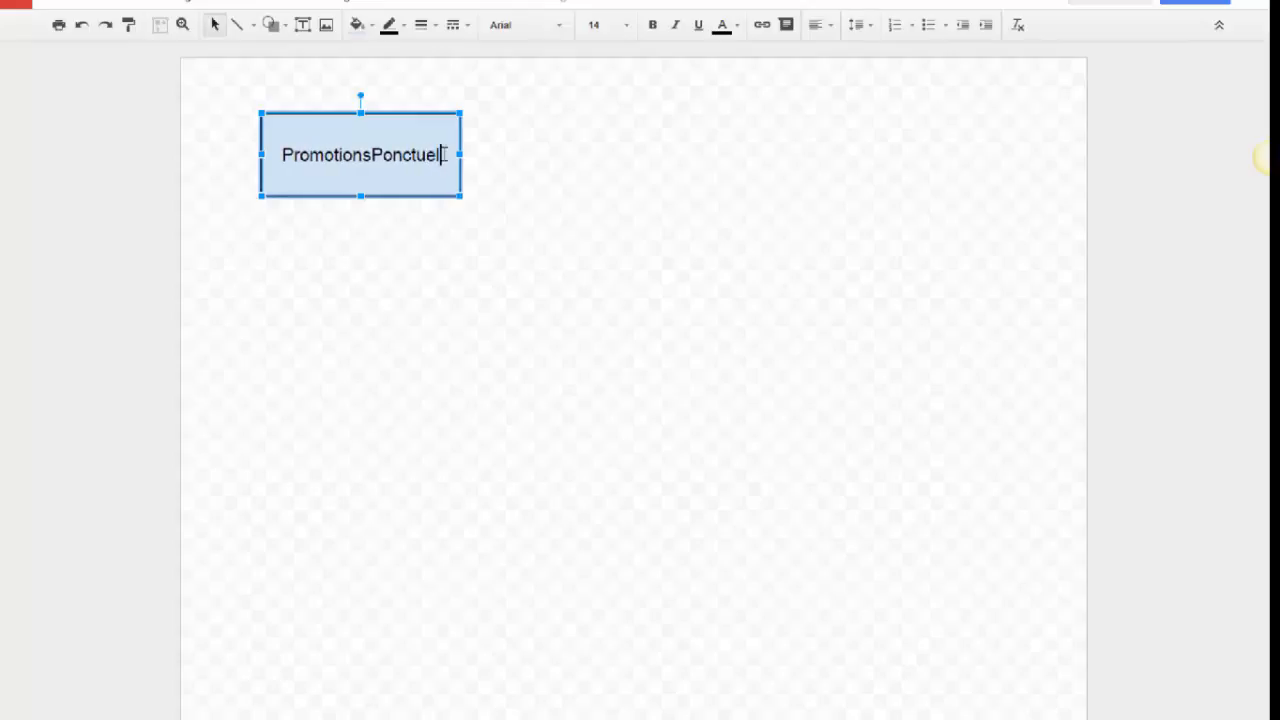
left_click(358, 158)
key("Return")
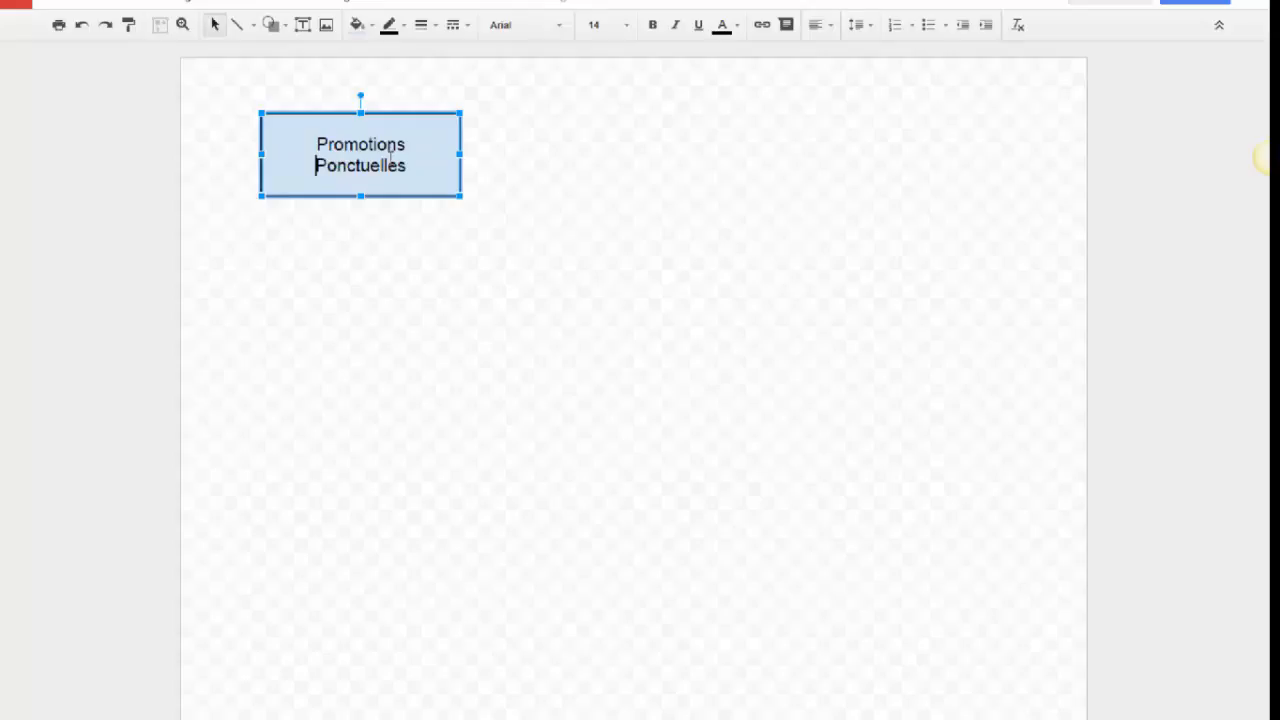
left_click(476, 166)
- Duplicate the Promotions Ponctuelles box directly below the original and relabel the copy "Promotions régulières"
left_click(449, 169)
key("ctrl+d")
left_click_drag(454, 140, 313, 265)
left_click(400, 266)
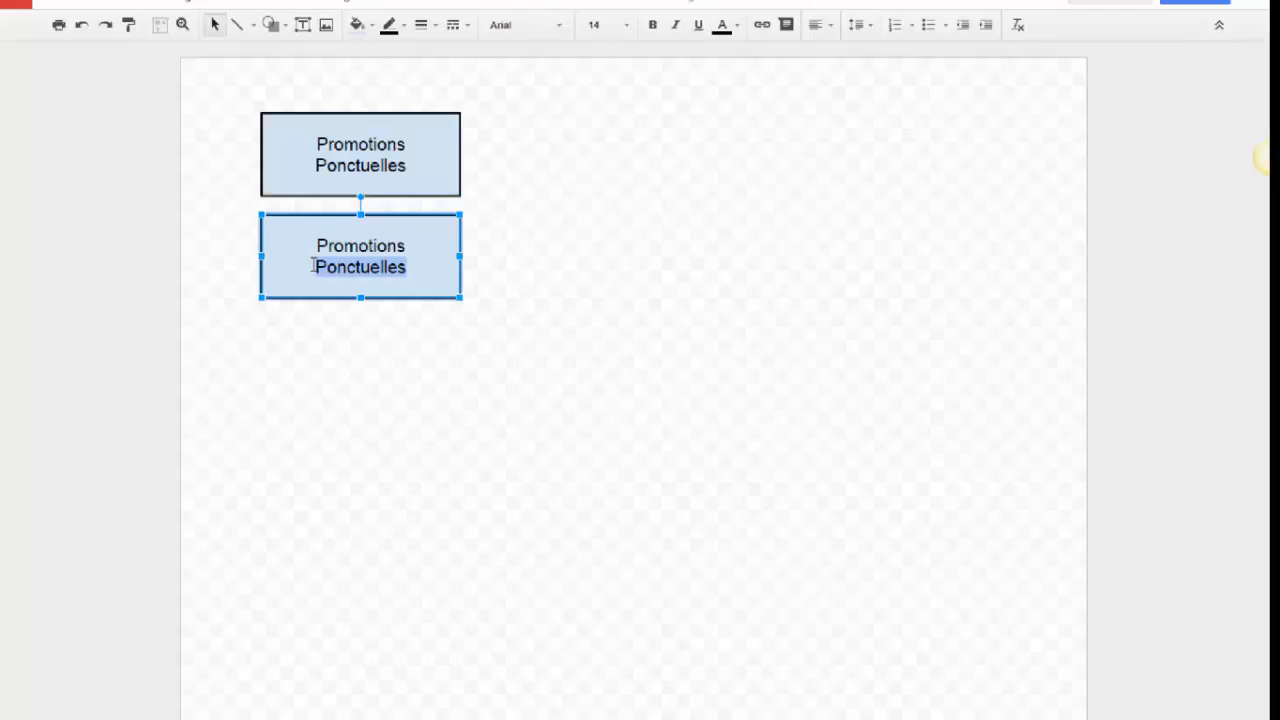
type("ré")
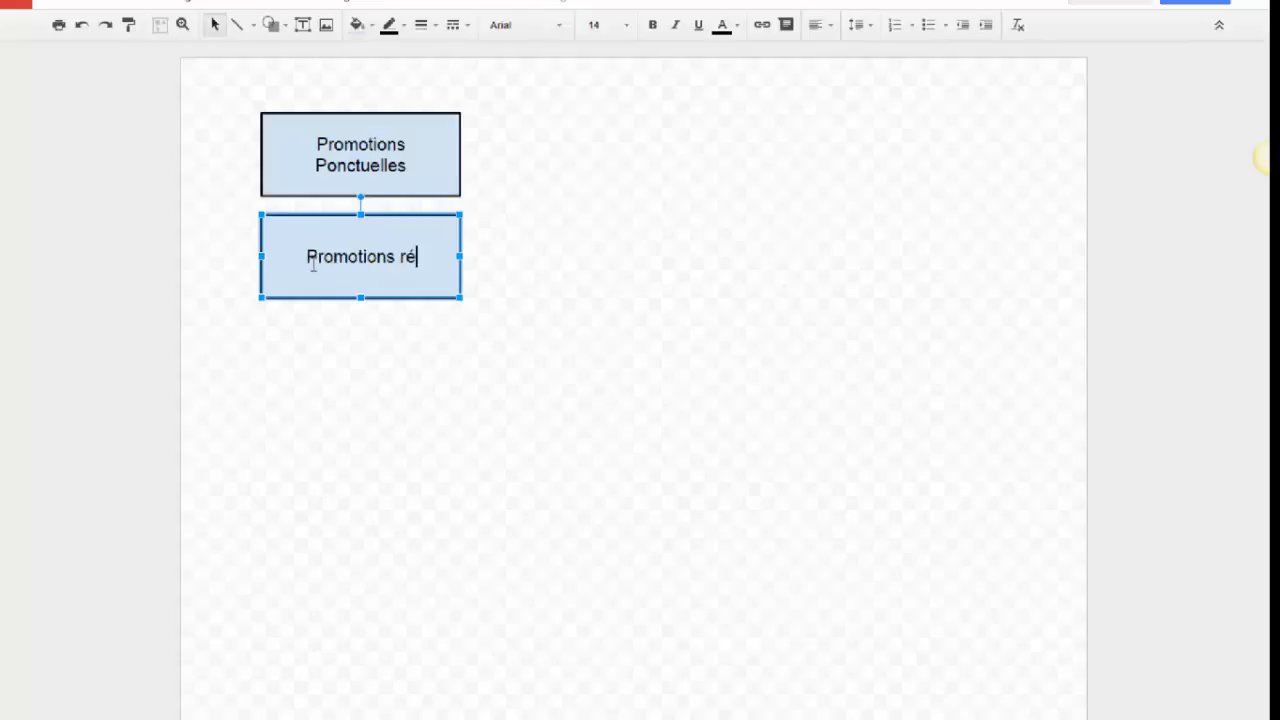
type("gulières")
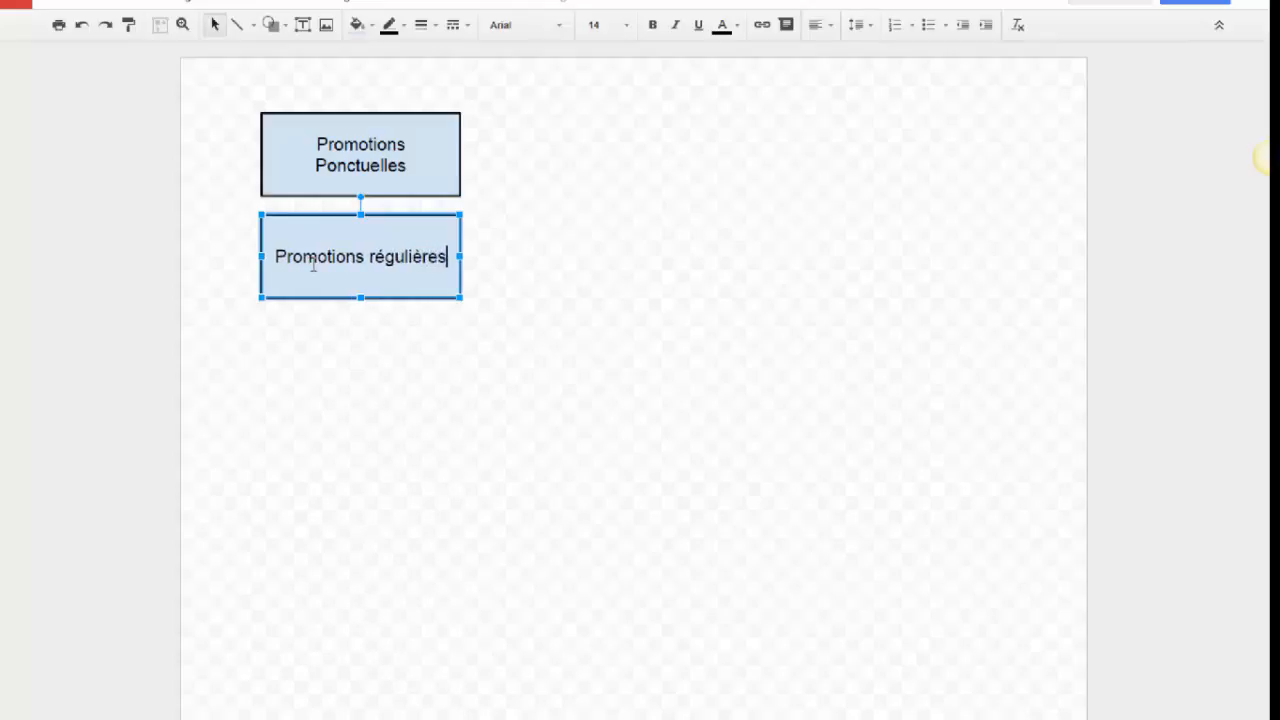
left_click(483, 182)
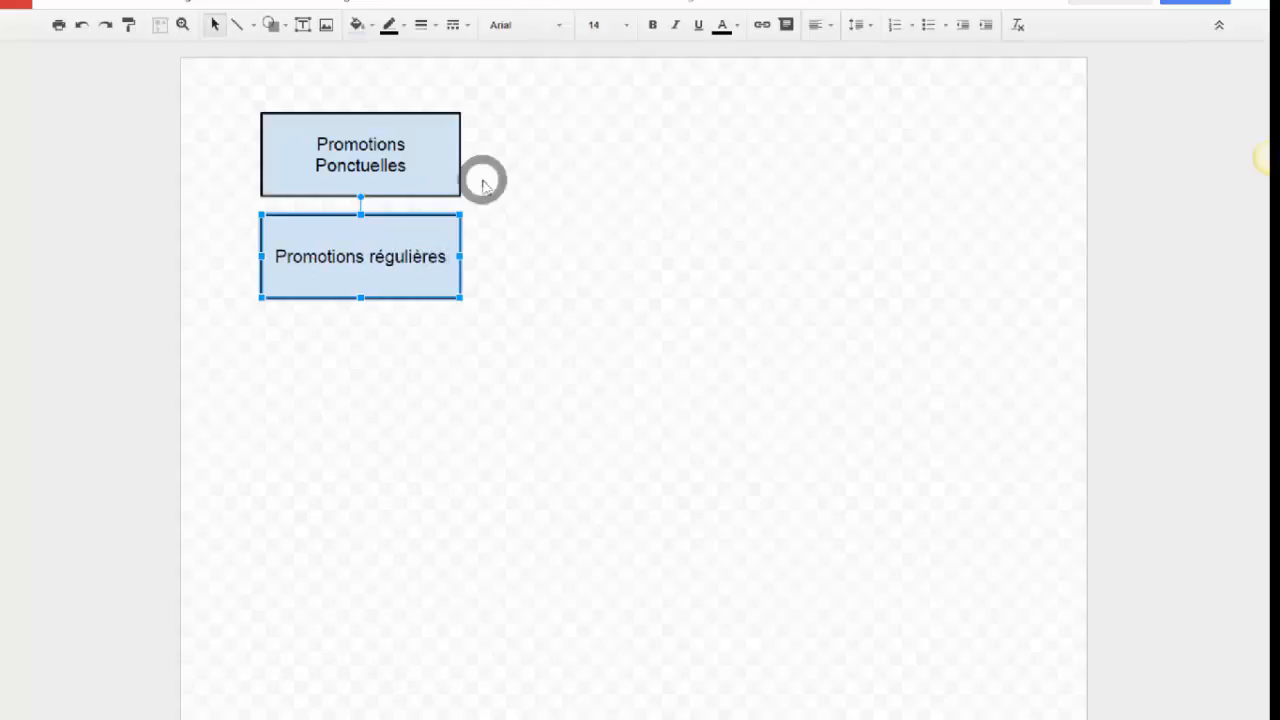
left_click(427, 167)
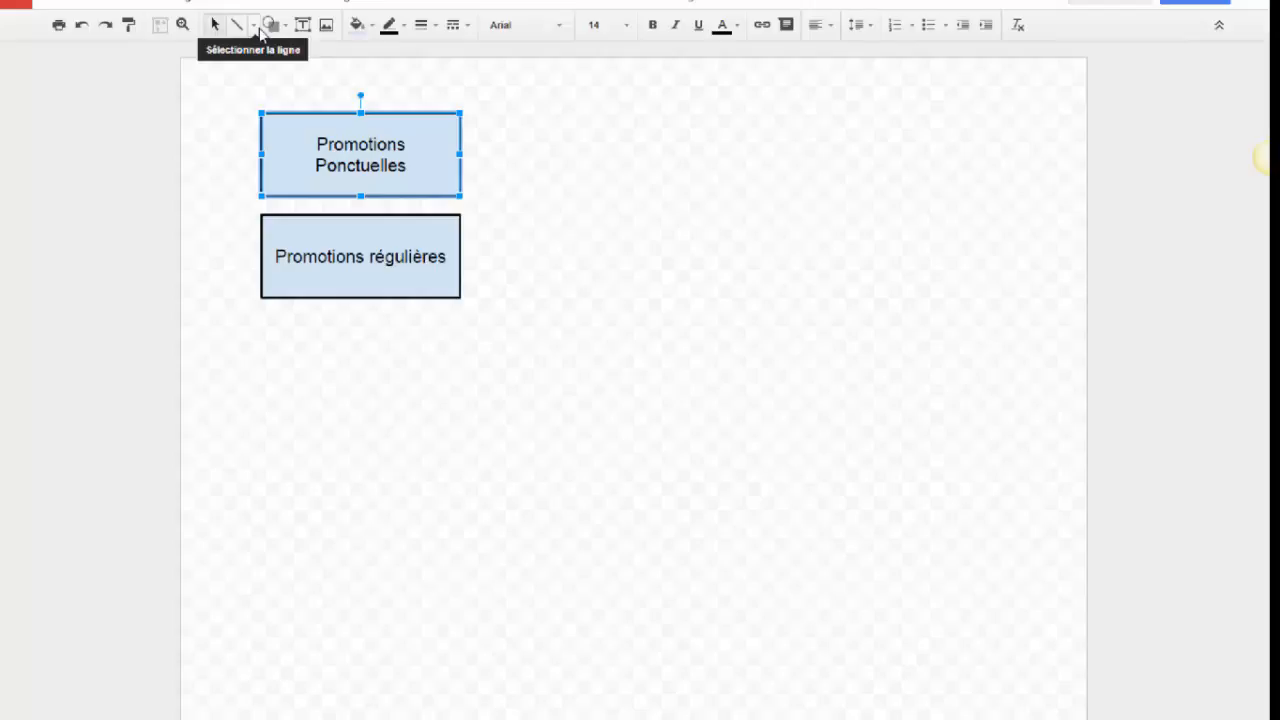
key("F11")
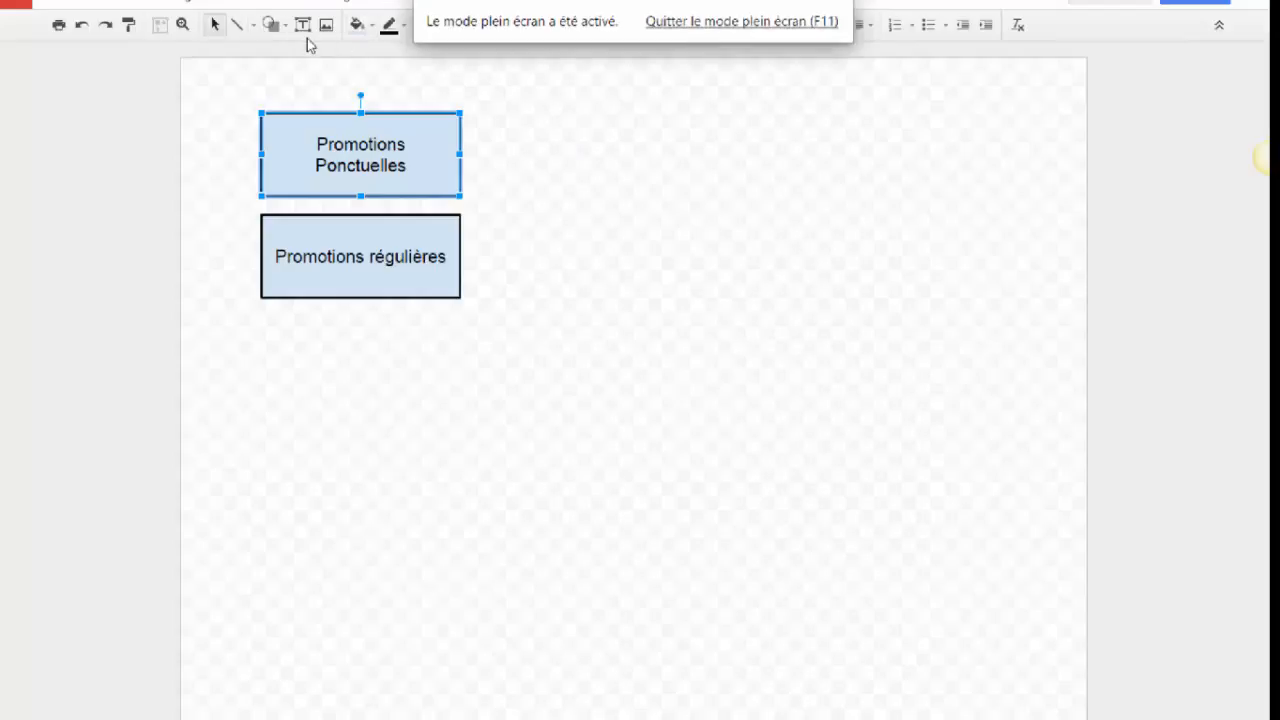
left_click(271, 24)
mouse_move(346, 62)
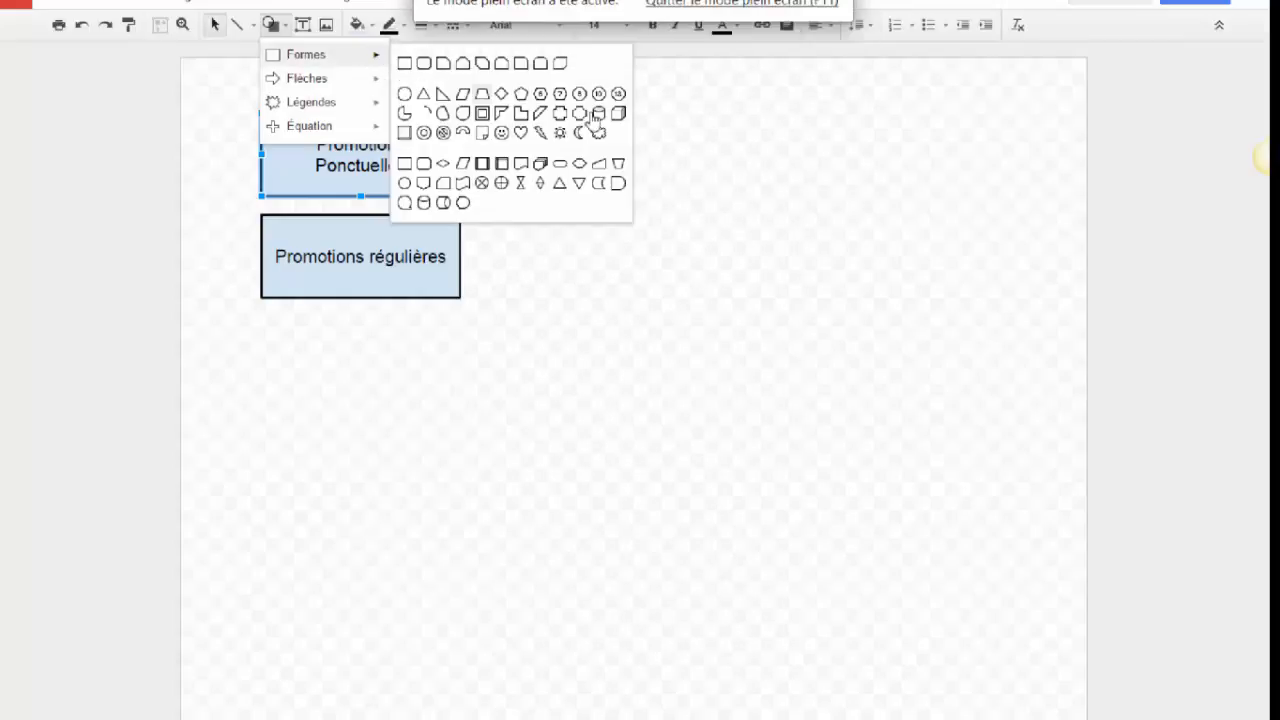
left_click(634, 131)
left_click_drag(520, 114, 610, 194)
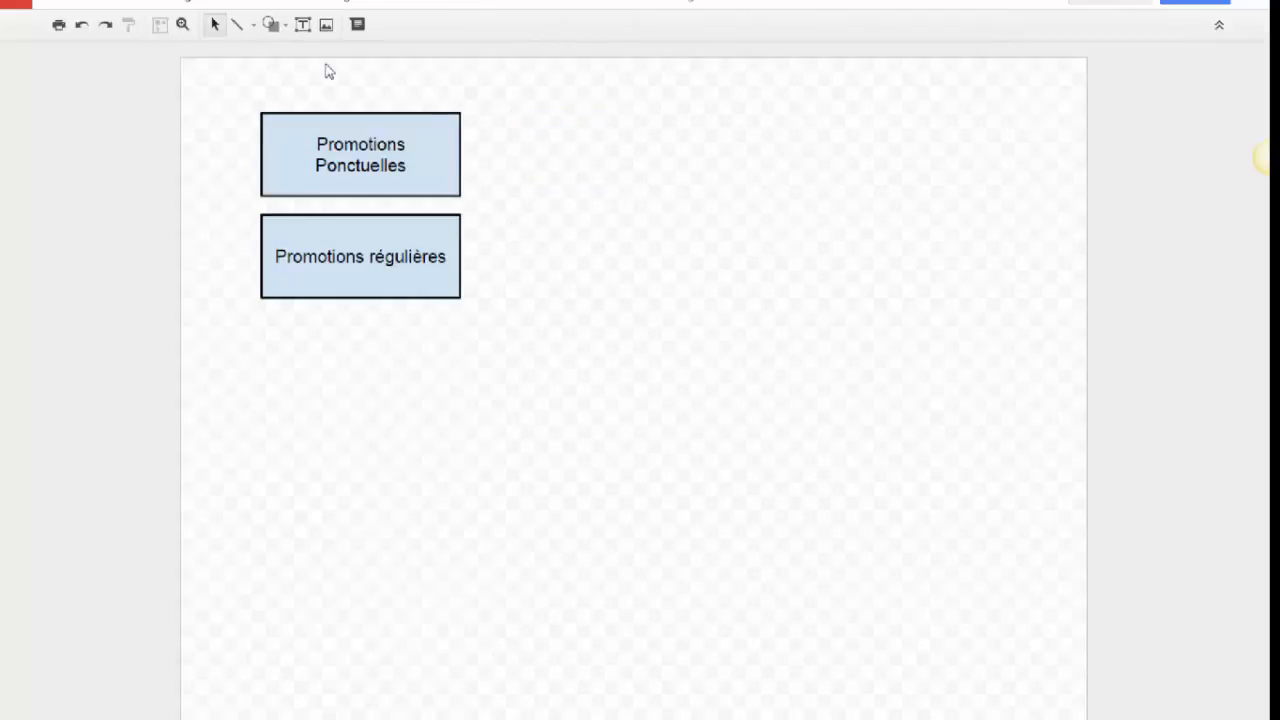
- Draw a smaller rectangle to the right of the Promotions Ponctuelles box and label it with a centred "1"
left_click(286, 26)
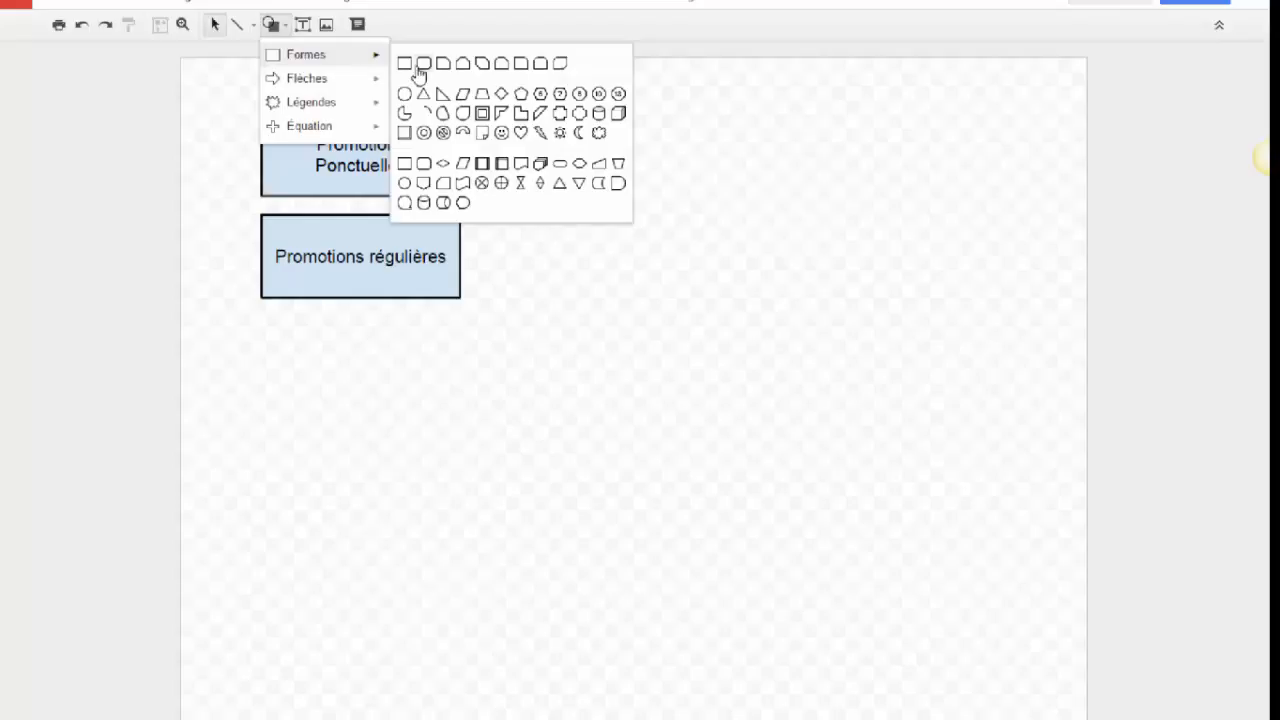
left_click(405, 60)
mouse_move(498, 113)
left_mouse_down()
mouse_move(517, 143)
mouse_move(624, 191)
left_mouse_up()
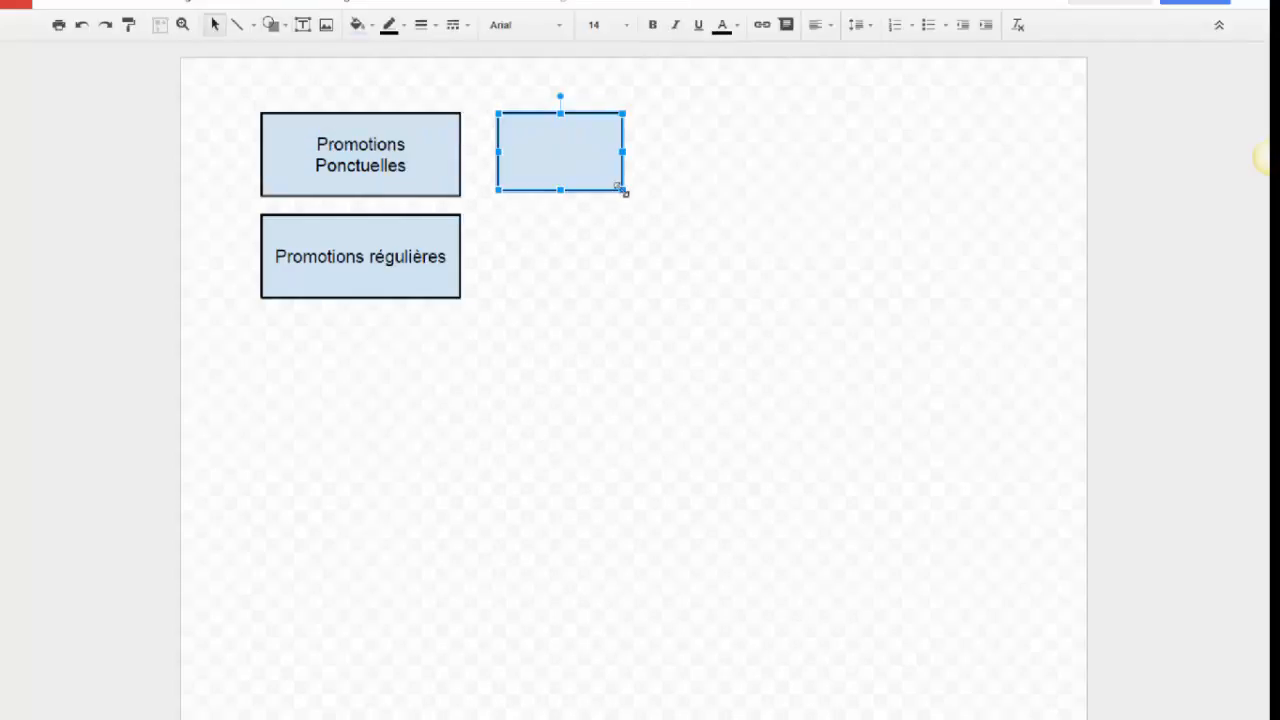
left_click(584, 150)
type("1")
left_click(829, 28)
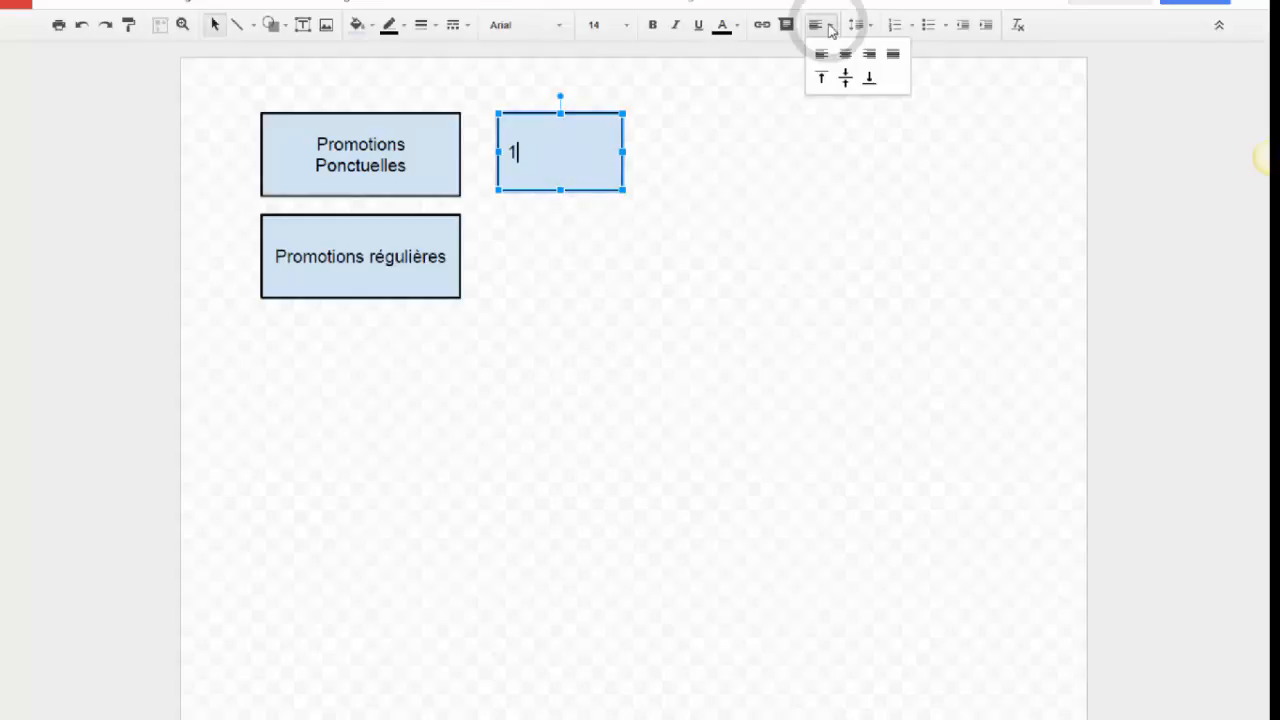
left_click(845, 53)
left_click(663, 86)
- Duplicate box 1 farther right in the same row, leaving a box-wide gap, and relabel the copy "2"
left_click(623, 114)
key("ctrl+d")
left_click_drag(614, 131, 824, 119)
left_click(789, 146)
left_click(781, 154)
key("BackSpace")
type("2")
left_click_drag(799, 121, 857, 110)
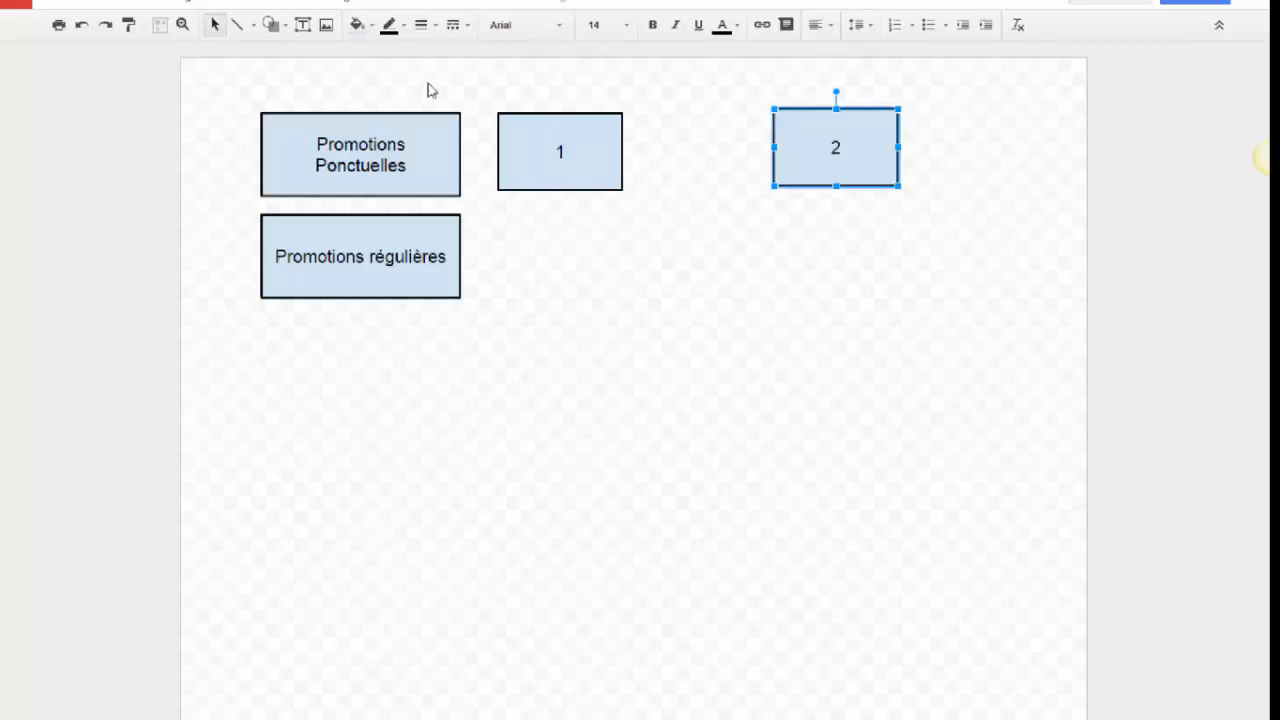
- Place a copy of box 1 between boxes 1 and 2, label it "?", and align box 2 level with the row
left_click(548, 129)
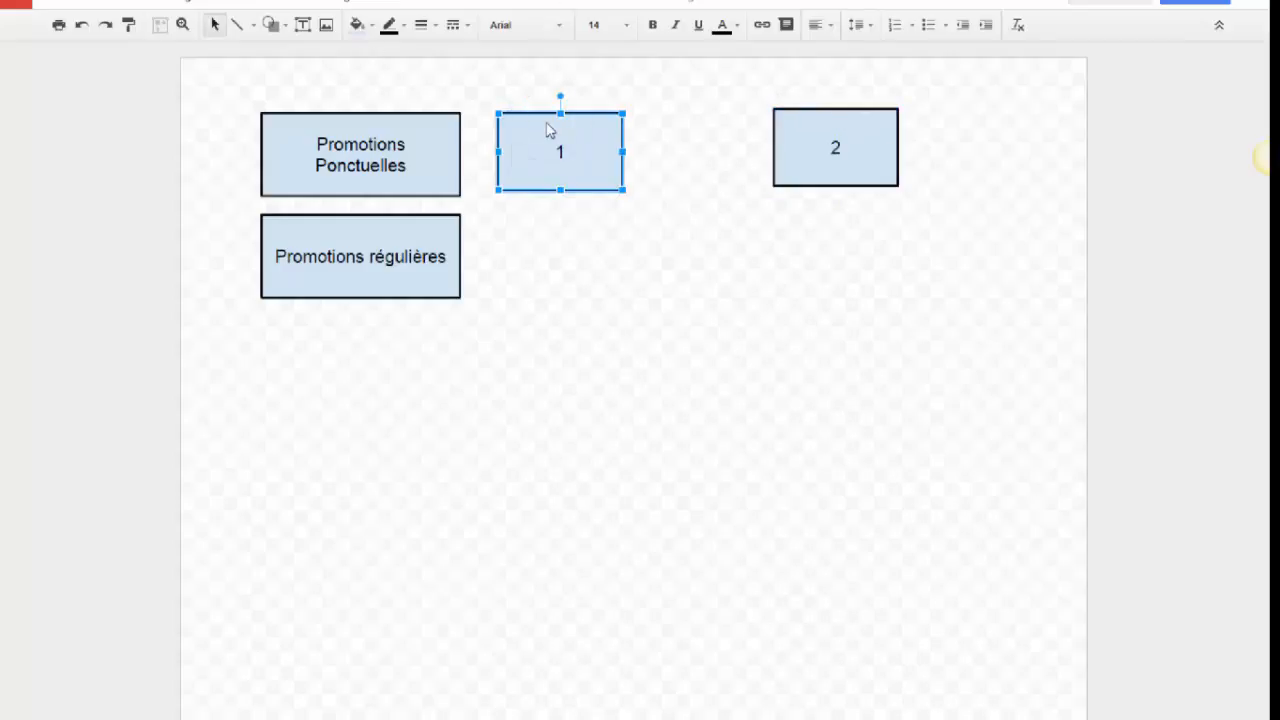
key("ctrl+d")
left_click_drag(651, 124, 713, 111)
double_click(703, 148)
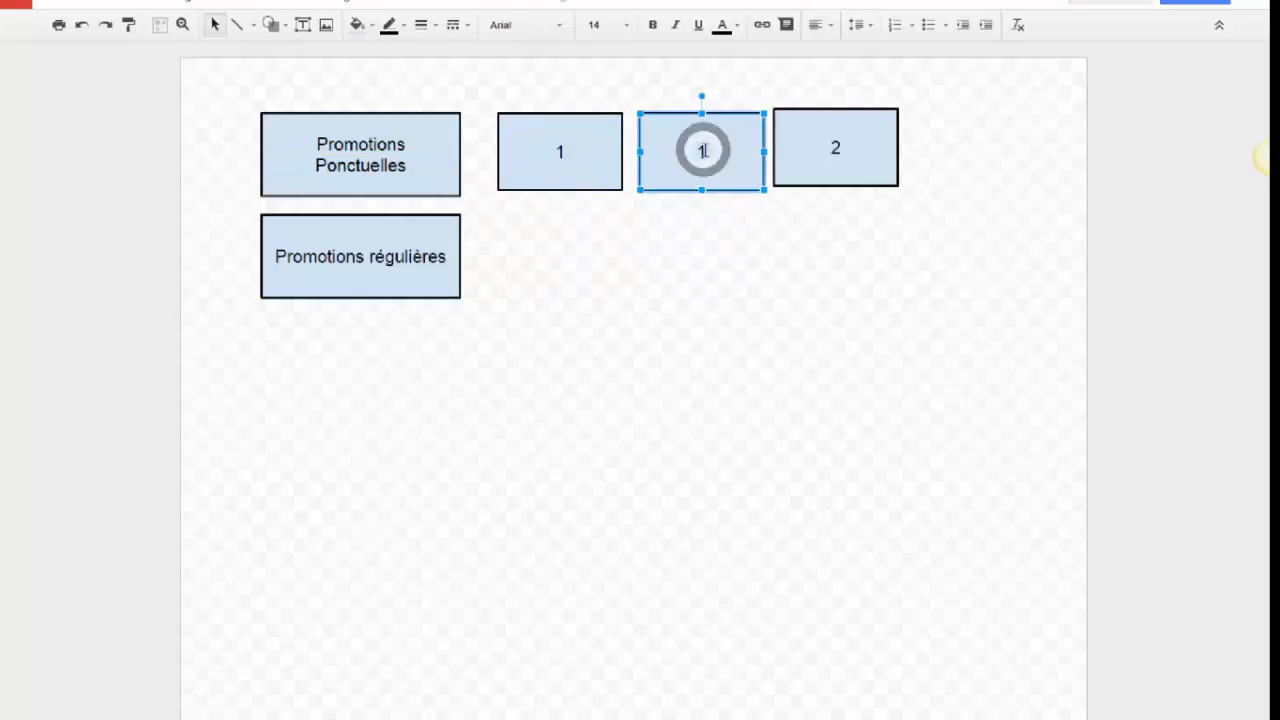
type("?")
left_click(789, 242)
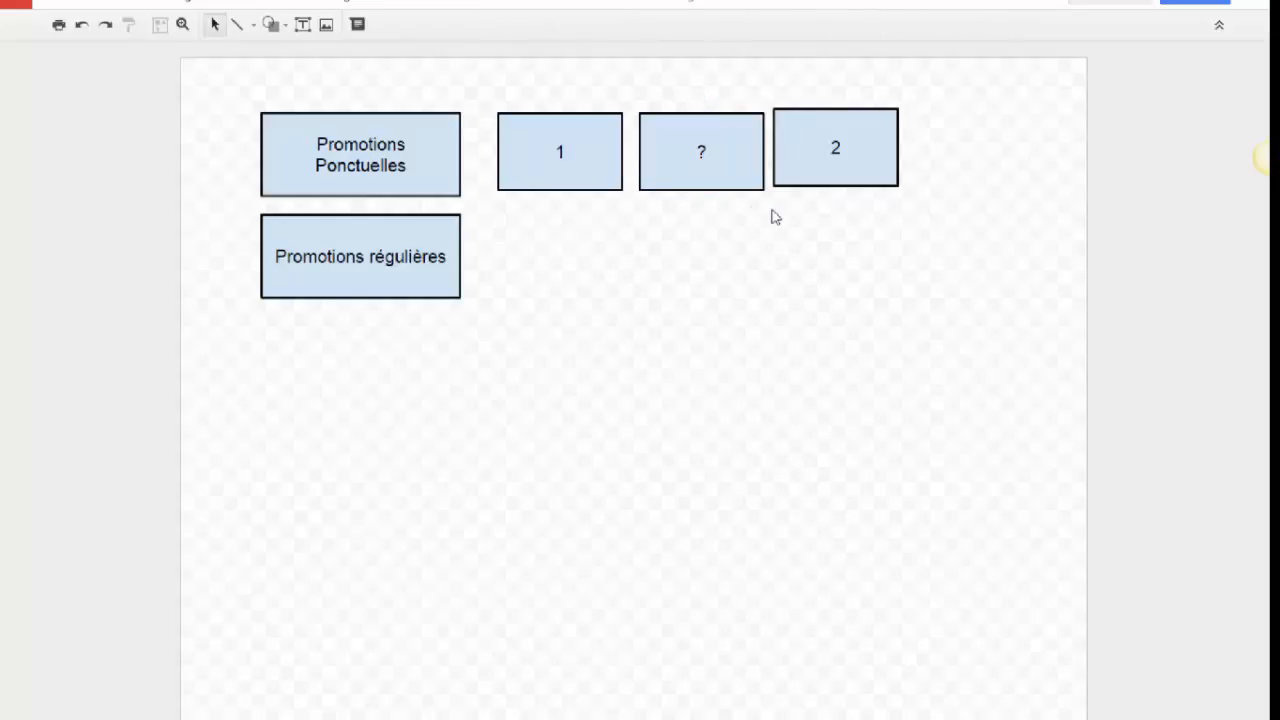
left_click_drag(791, 174, 795, 178)
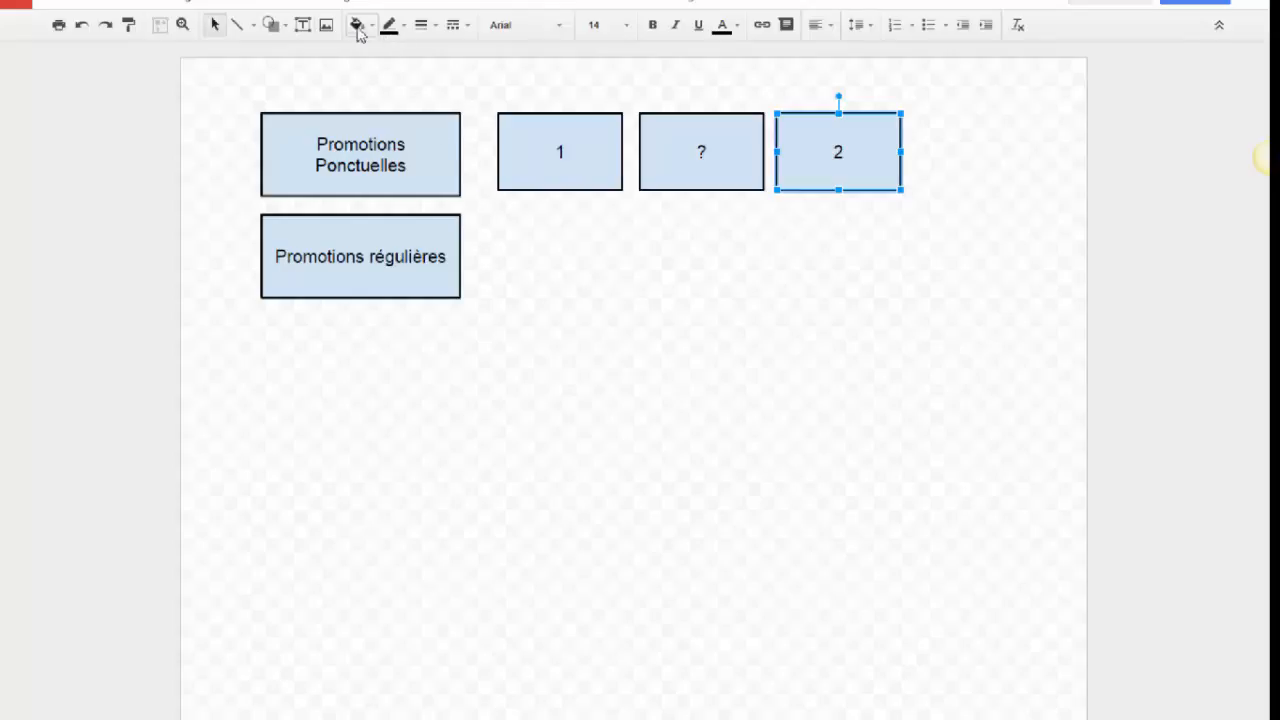
- Duplicate box 1 beside the Promotions régulières box and shrink the copy's width to a narrow vertical bar
left_click(514, 140)
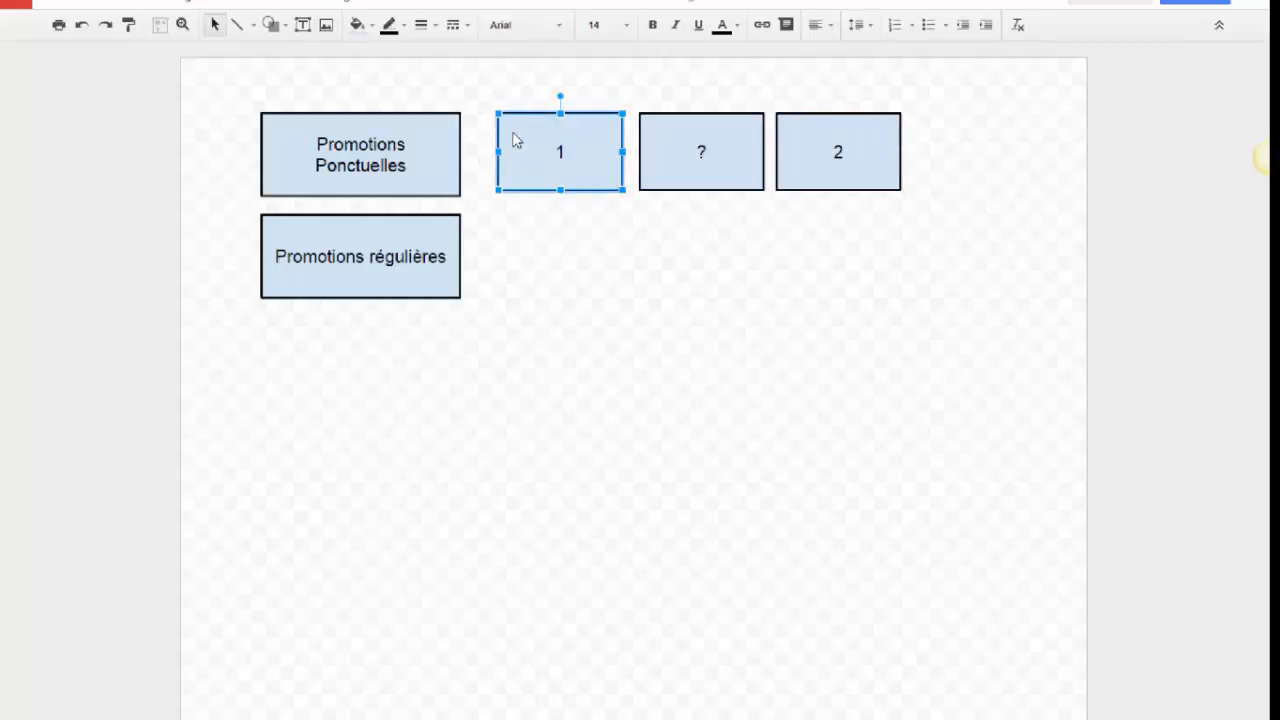
key("ctrl+d")
left_click_drag(570, 135, 557, 232)
left_click_drag(622, 256, 563, 247)
- Duplicate the narrow box 1 immediately to its right and relabel the copy "2"
key("ctrl+d")
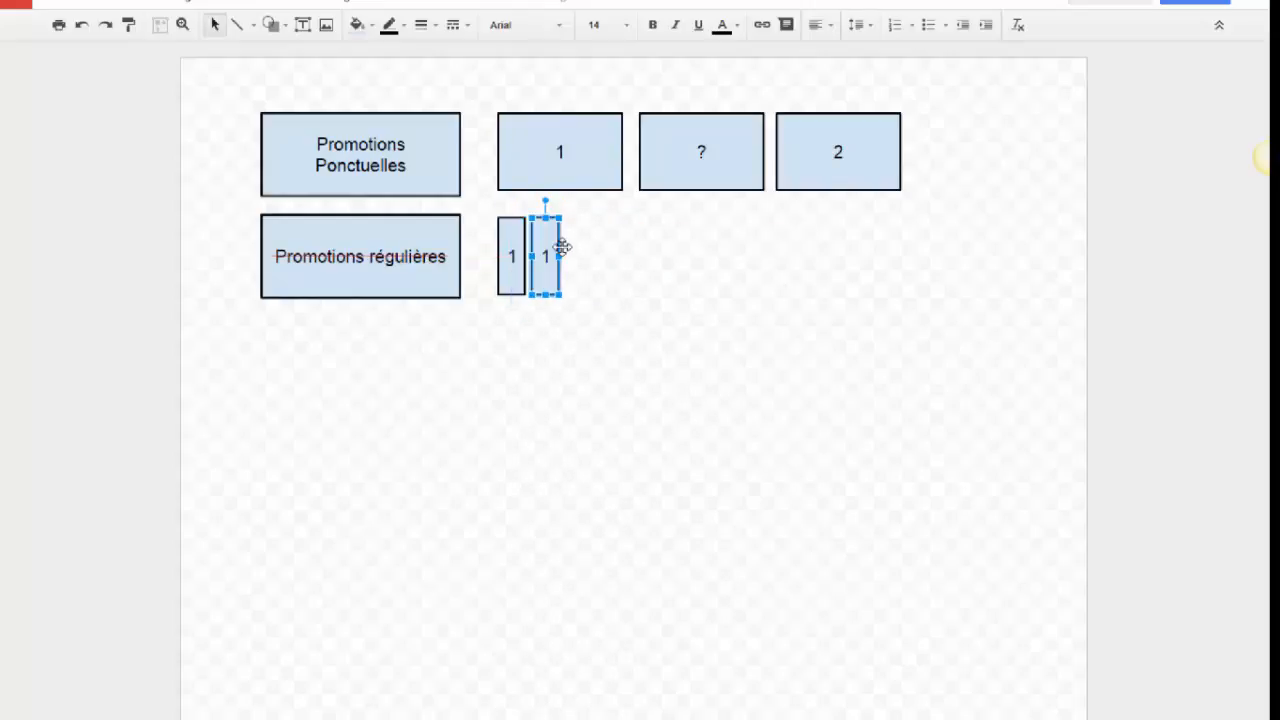
double_click(550, 256)
key("BackSpace")
type("2")
left_click(566, 259)
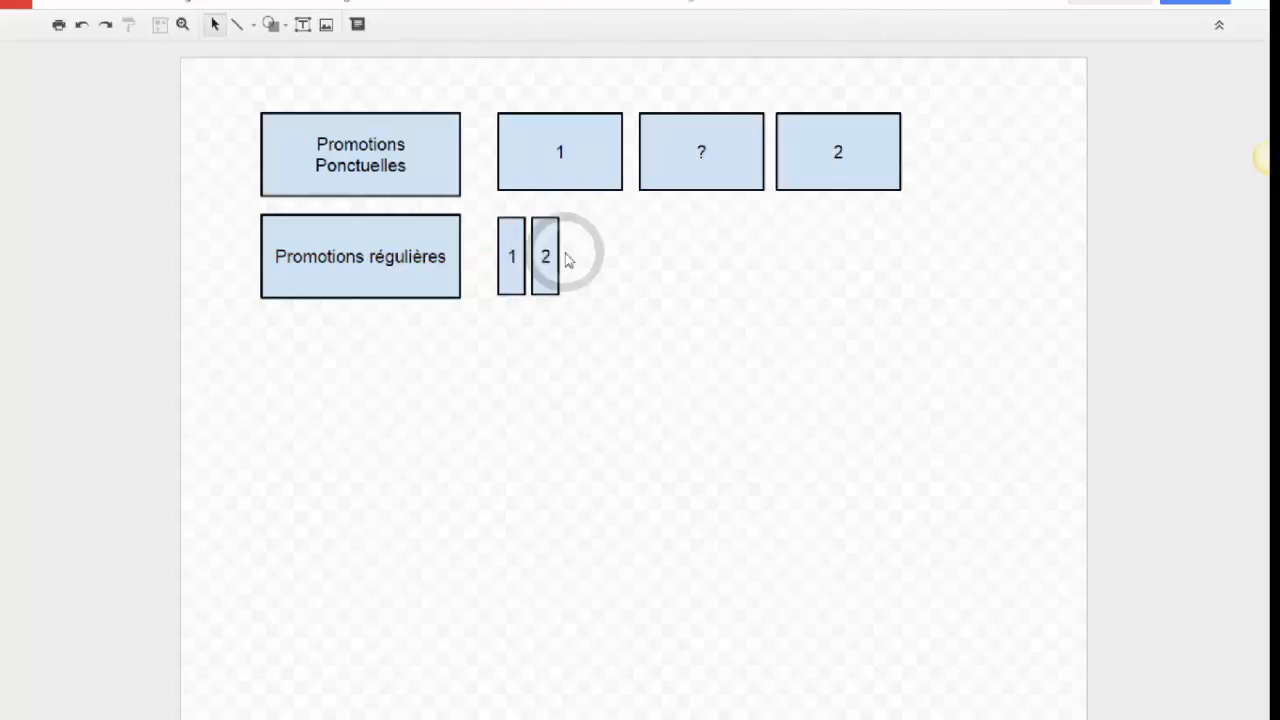
- Add another narrow box right after the narrow box 2 in the Promotions régulières row and label it "3"
left_click(556, 257)
mouse_move(558, 256)
left_mouse_down()
mouse_move(571, 237)
mouse_move(580, 254)
left_mouse_up()
left_click(581, 258)
key("BackSpace")
type("3")
left_click(637, 278)
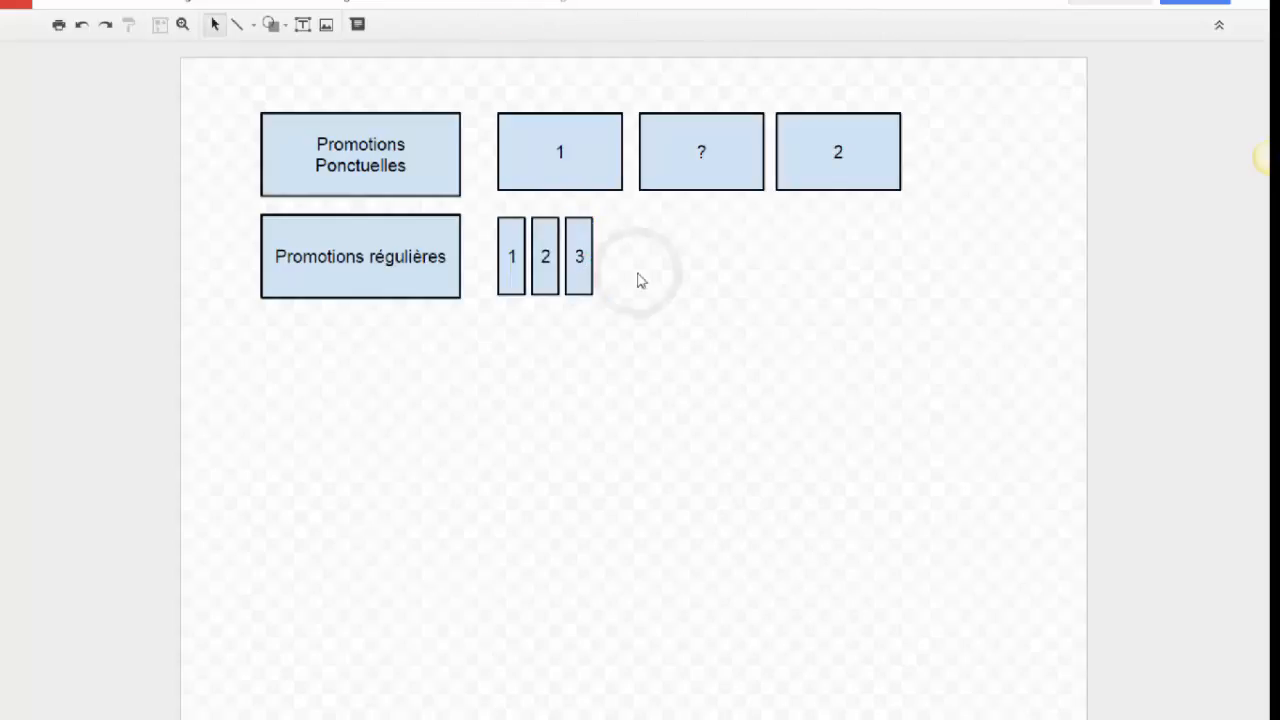